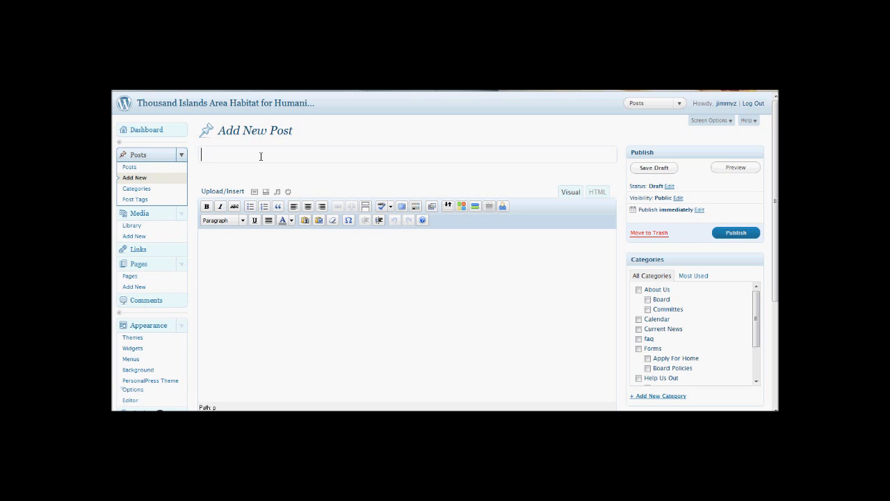
Step: Title the post "2011 Stick House at Salmon Run Mall" and write "The 2011 stick house fundraiser was a great success!" as its body
{"action": "type", "text": "2011"}
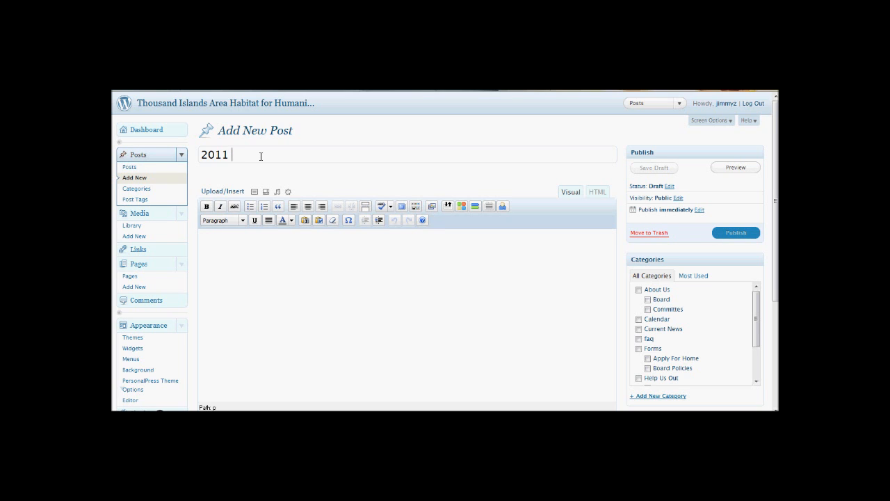
{"action": "type", "text": "St"}
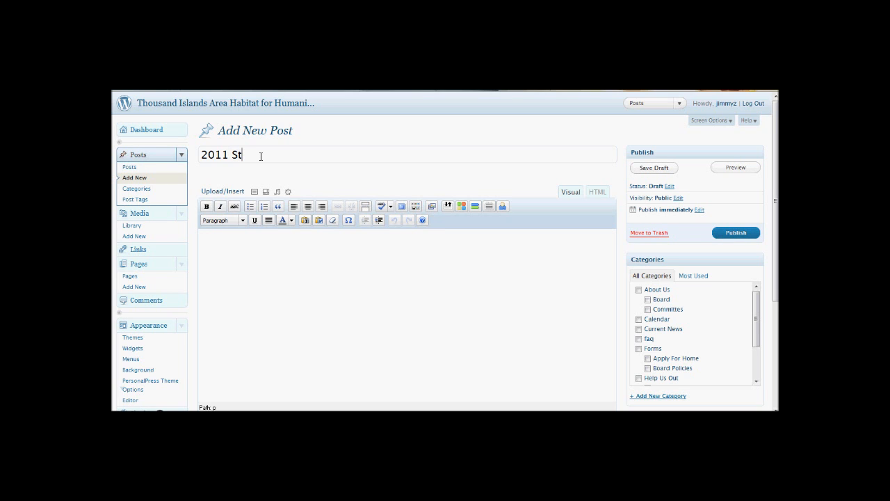
{"action": "type", "text": "ick House"}
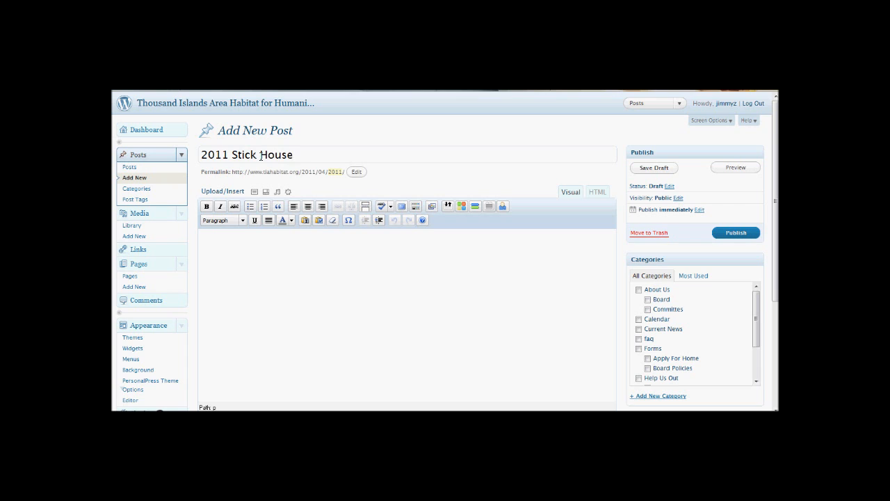
{"action": "type", "text": " at Salmon Run Mall"}
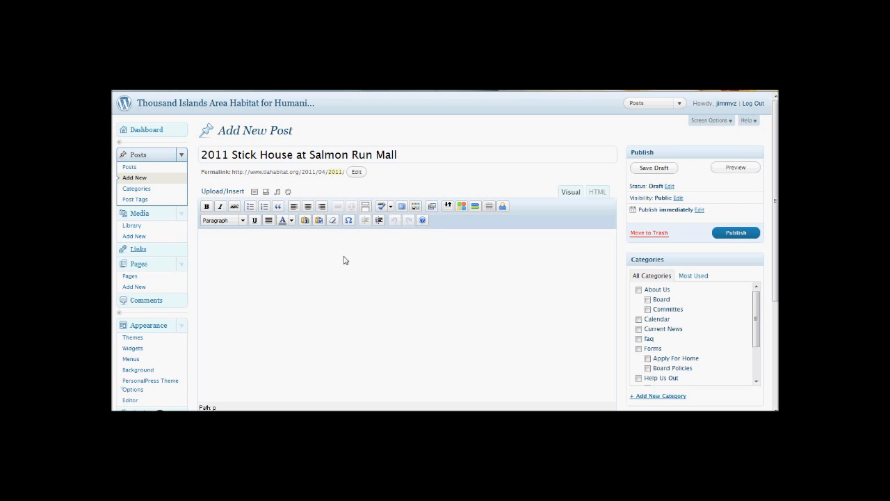
{"action": "type", "text": "The 2011 stick house fundraiser wa"}
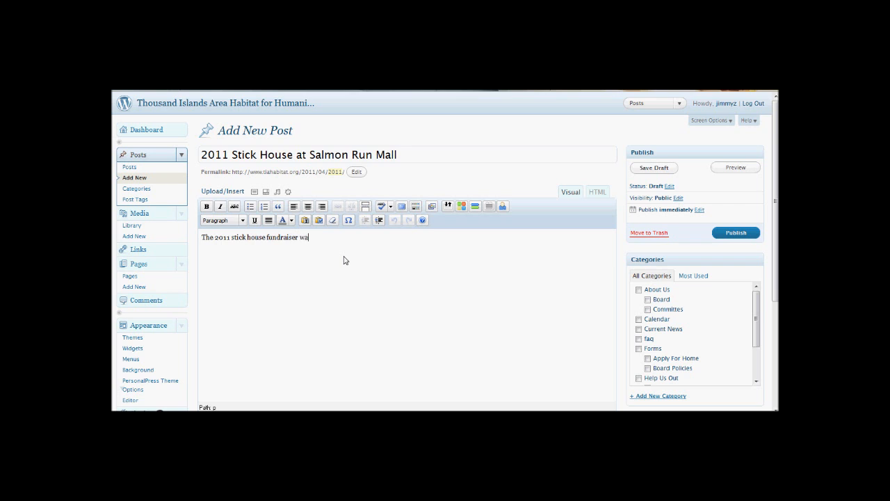
{"action": "type", "text": "s a great success!"}
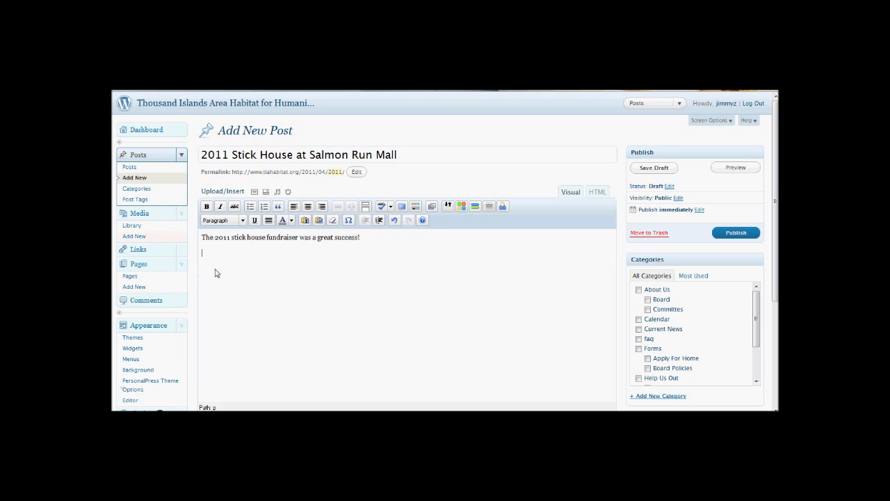
Step: Upload all eight stick house photos from the first subfolder of the tiahabitat folder to the post and save them
{"action": "left_click", "coordinate": [254, 192]}
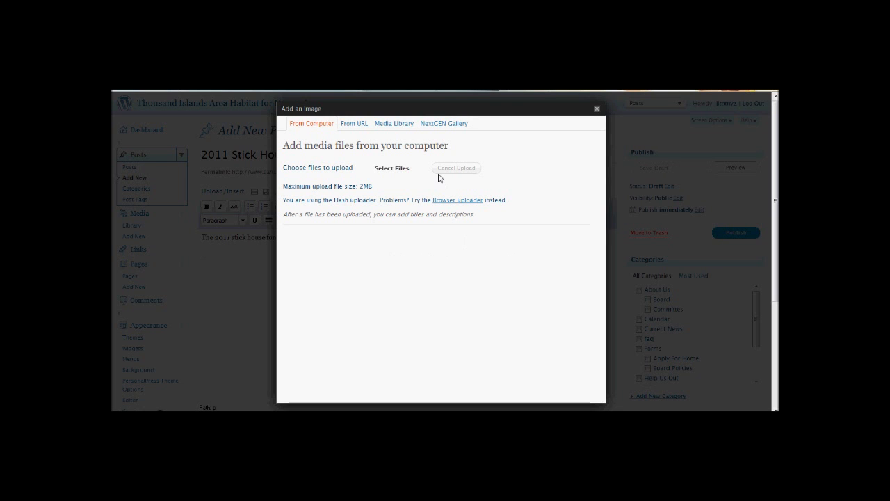
{"action": "left_click", "coordinate": [397, 169]}
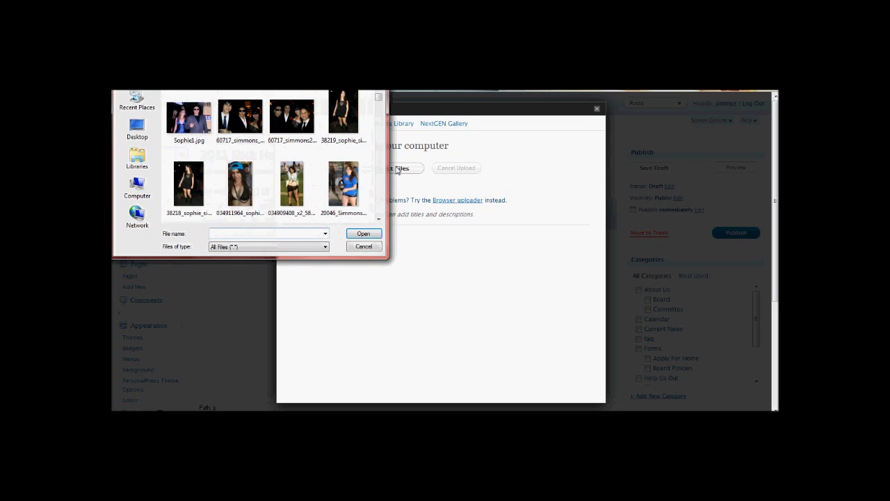
{"action": "left_click", "coordinate": [313, 75]}
{"action": "left_click", "coordinate": [313, 75]}
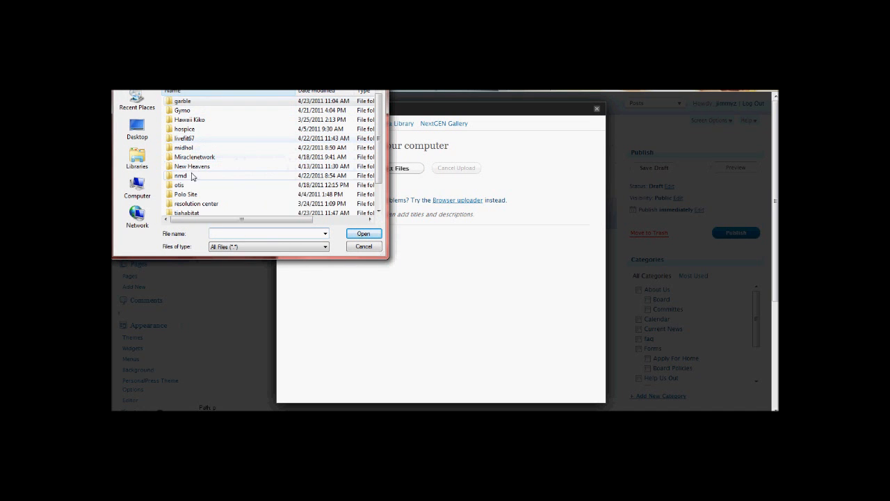
{"action": "double_click", "coordinate": [206, 213]}
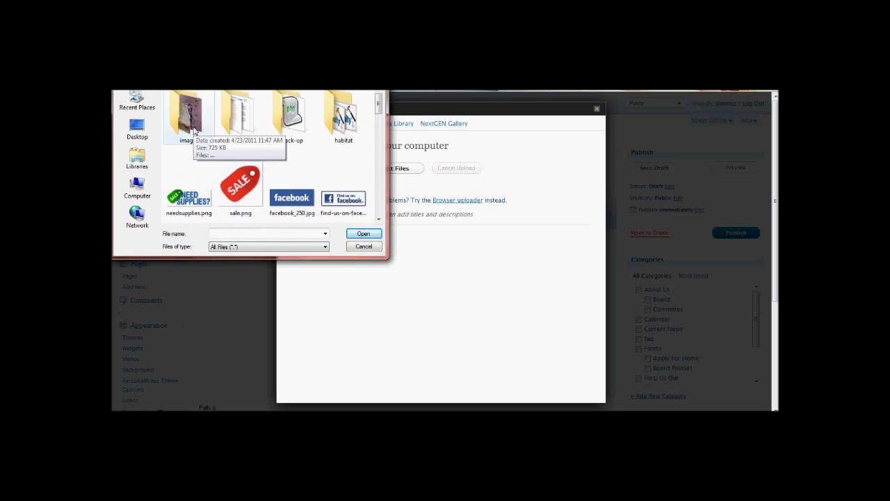
{"action": "double_click", "coordinate": [194, 130]}
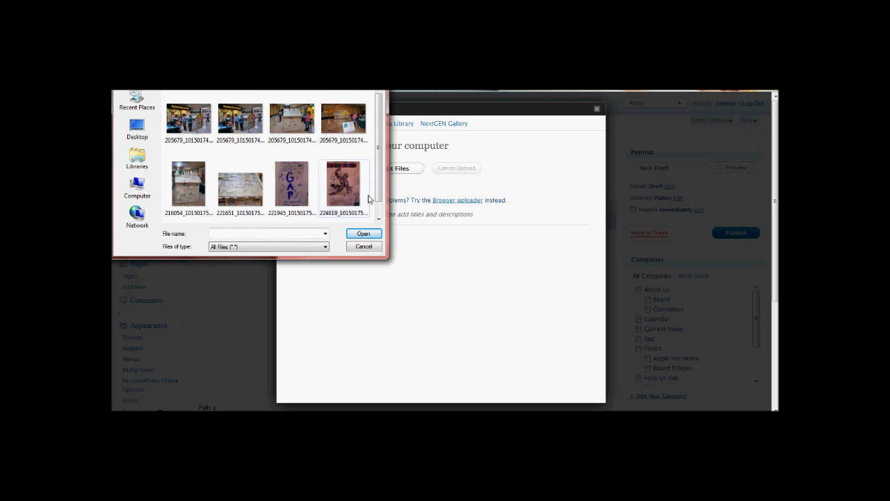
{"action": "left_click", "coordinate": [195, 132]}
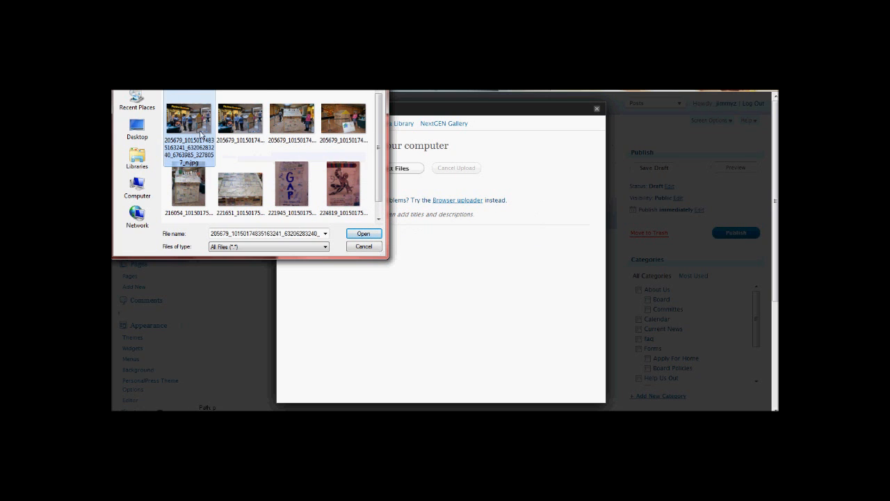
{"action": "left_click", "coordinate": [339, 186], "text": "shift"}
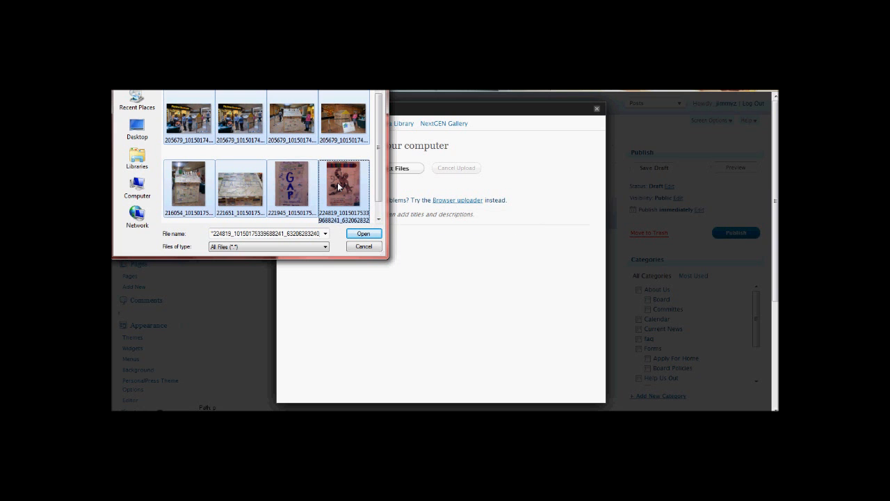
{"action": "left_click", "coordinate": [374, 233]}
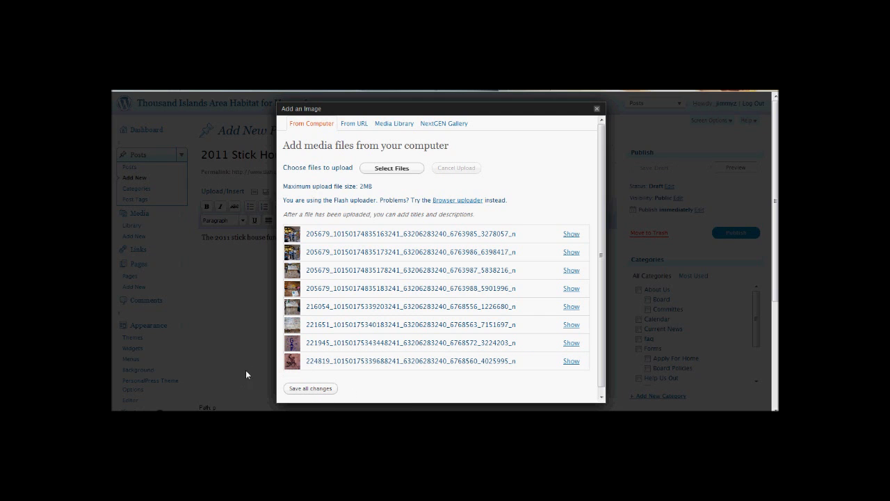
{"action": "left_click", "coordinate": [310, 390]}
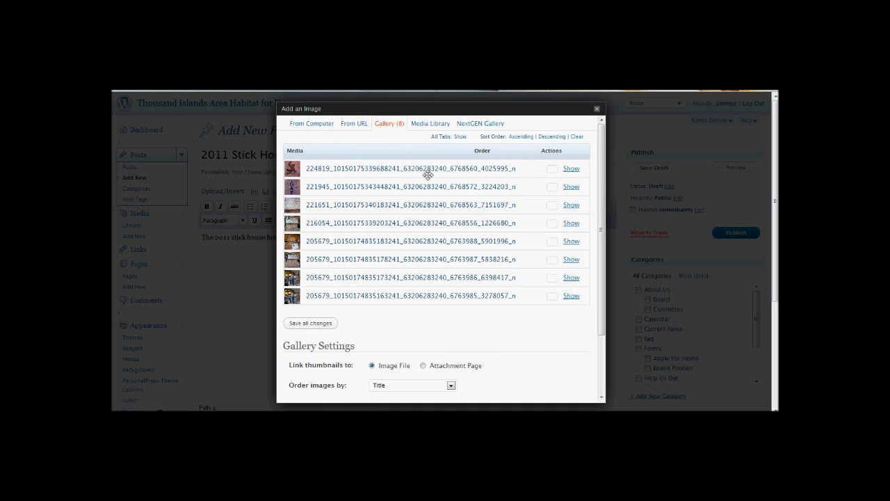
Step: Insert the uploaded photos into the post as a gallery ordered by Title
{"action": "left_click_drag", "start_coordinate": [601, 194], "coordinate": [614, 262]}
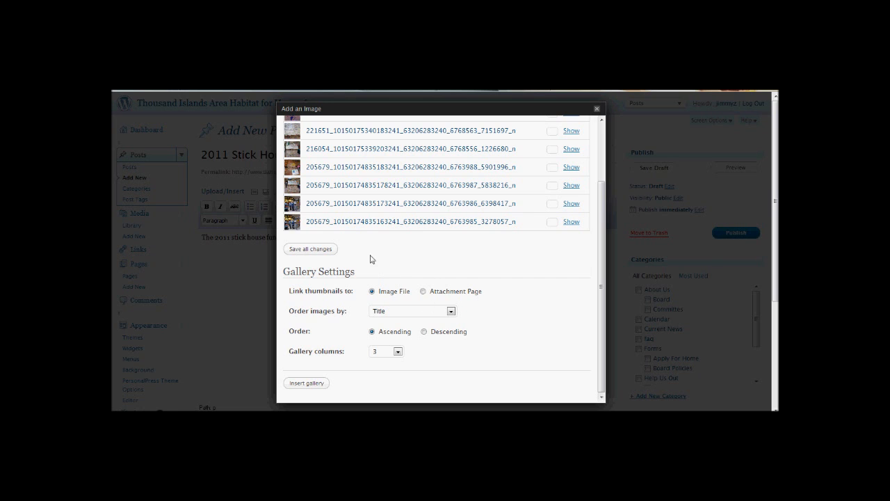
{"action": "left_click", "coordinate": [451, 311]}
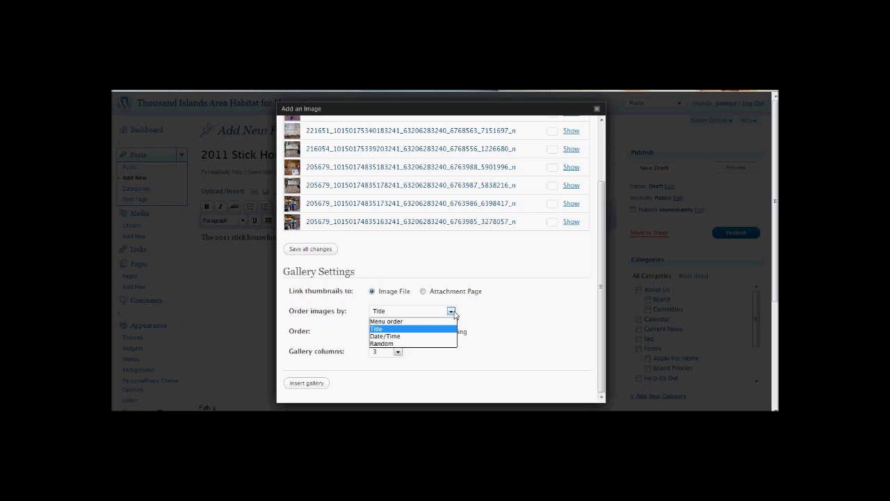
{"action": "left_click", "coordinate": [410, 331]}
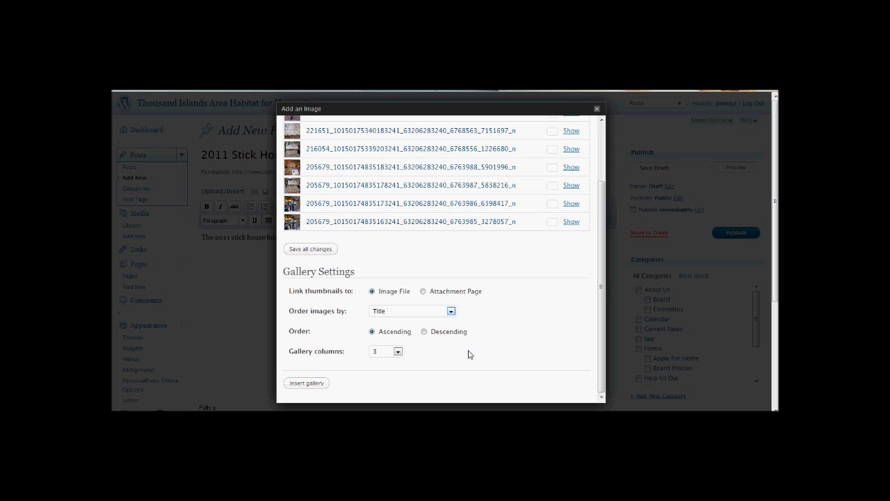
{"action": "left_click", "coordinate": [308, 384]}
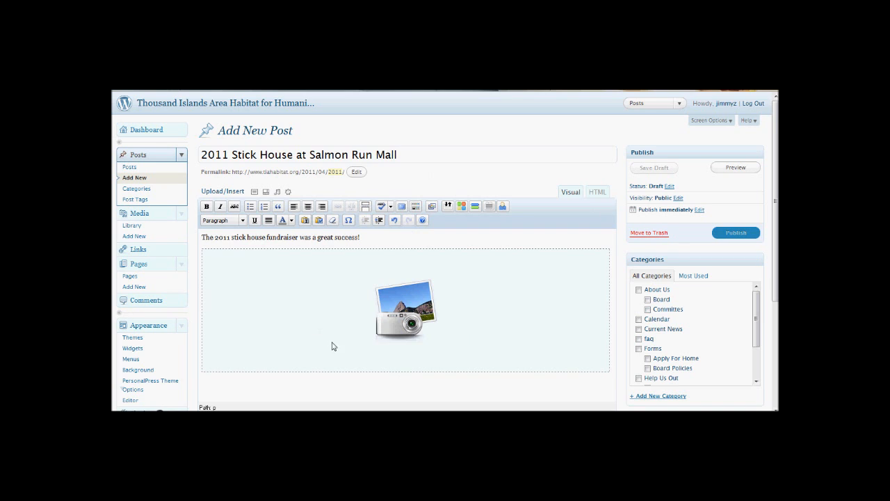
Step: Review the inserted gallery's images and settings, then return to the end of the post text without changing them
{"action": "left_click", "coordinate": [300, 314]}
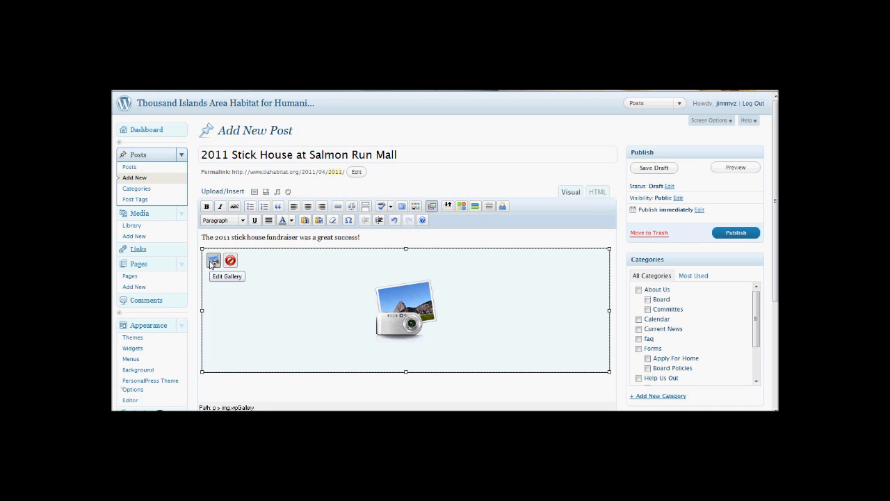
{"action": "left_click", "coordinate": [212, 261]}
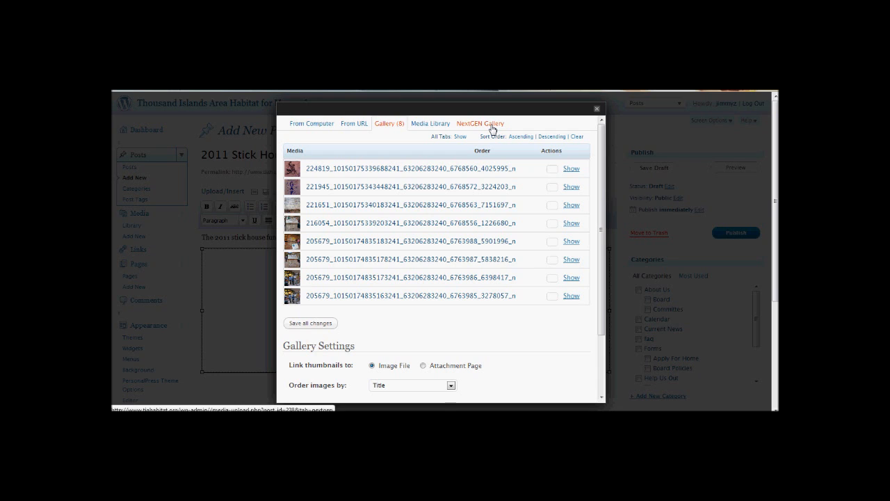
{"action": "left_click", "coordinate": [597, 111]}
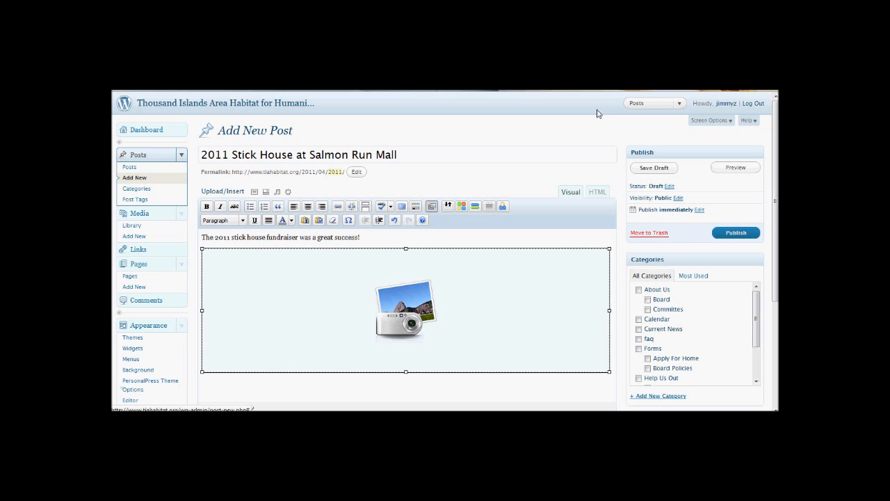
{"action": "left_click", "coordinate": [368, 238]}
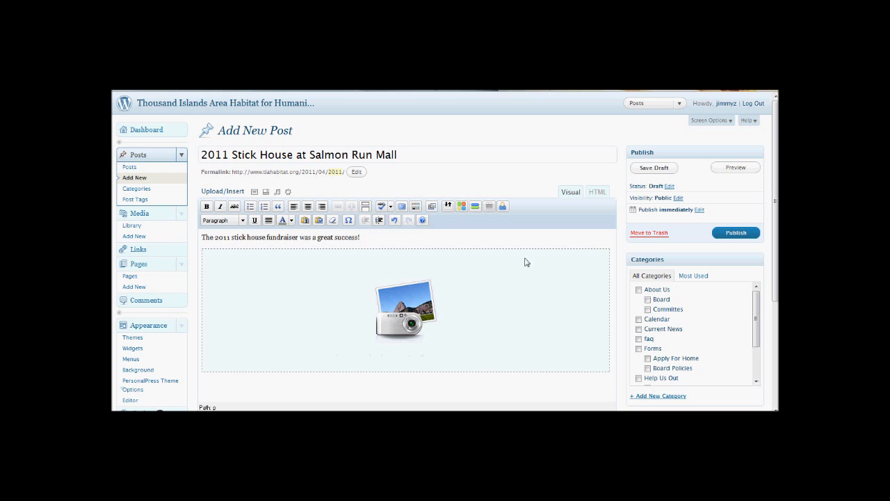
Step: Assign the post to the Current News category
{"action": "scroll", "coordinate": [776, 186], "scroll_direction": "down", "scroll_amount": 2}
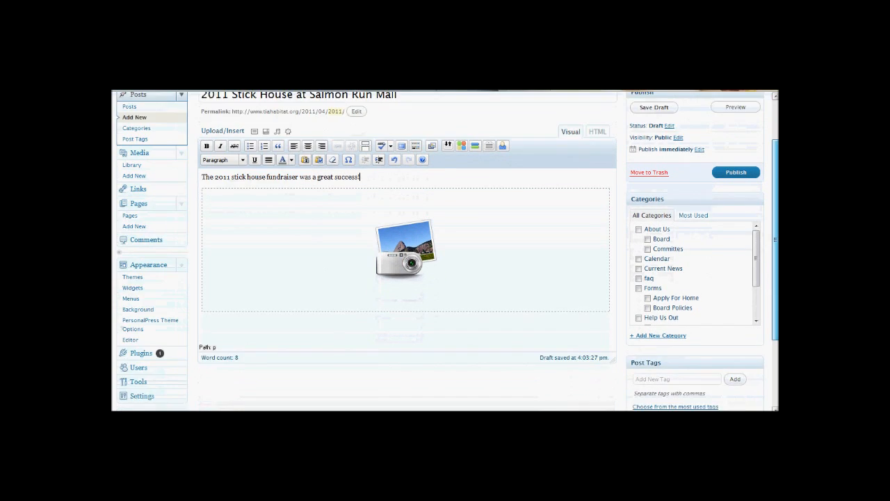
{"action": "scroll", "coordinate": [775, 209], "scroll_direction": "down", "scroll_amount": 1}
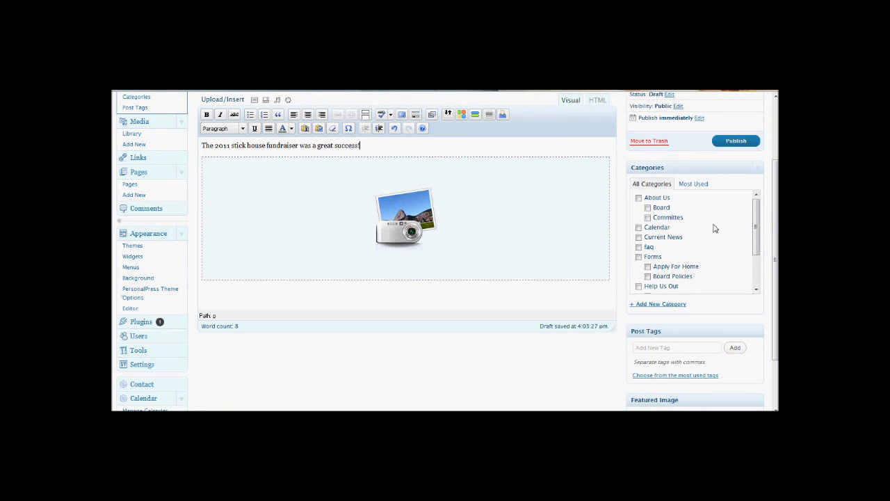
{"action": "left_click_drag", "start_coordinate": [756, 235], "coordinate": [775, 280]}
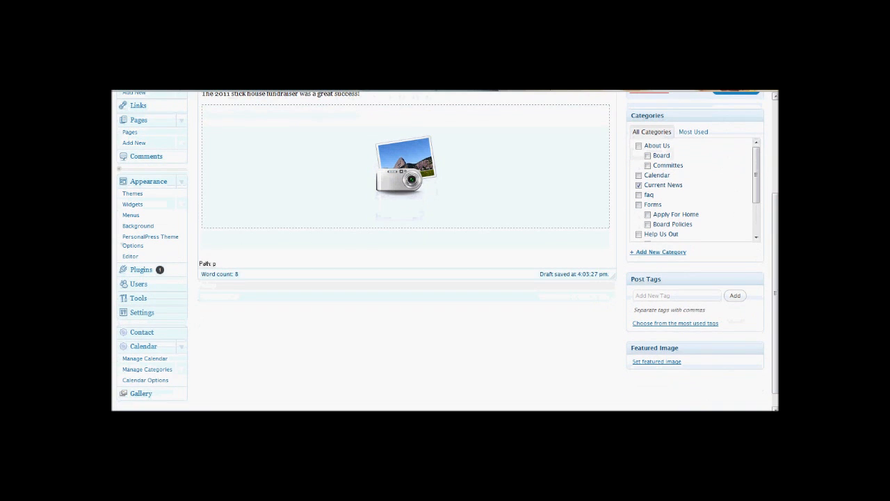
Step: Add the post tags Salmon Run Mall, Stick House Fundraiser, TIA, Thousand Islands and Habitat for Humanity
{"action": "left_click", "coordinate": [667, 296]}
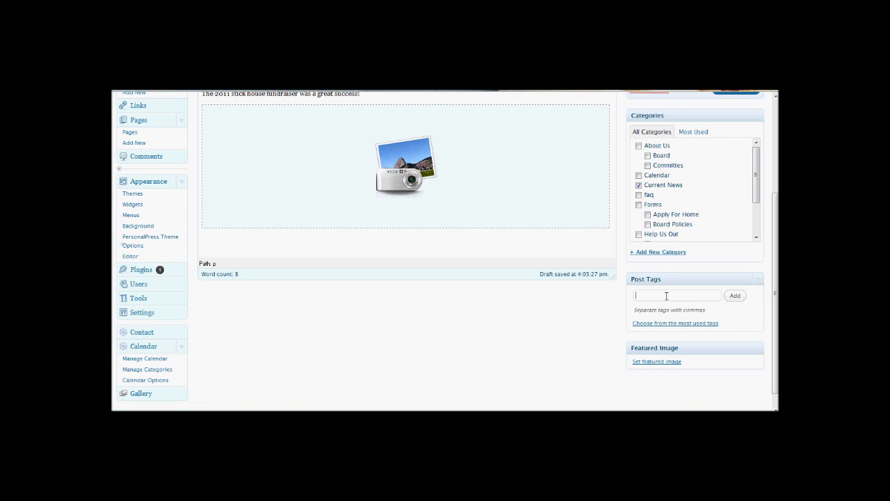
{"action": "type", "text": "mon Run Mall, Stick House Fund"}
{"action": "type", "text": "raiser, "}
{"action": "type", "text": "TIA, TH"}
{"action": "type", "text": "ousand Islan"}
{"action": "type", "text": "ds, Habitat"}
{"action": "type", "text": " for Human"}
{"action": "type", "text": "ity"}
{"action": "left_click", "coordinate": [737, 298]}
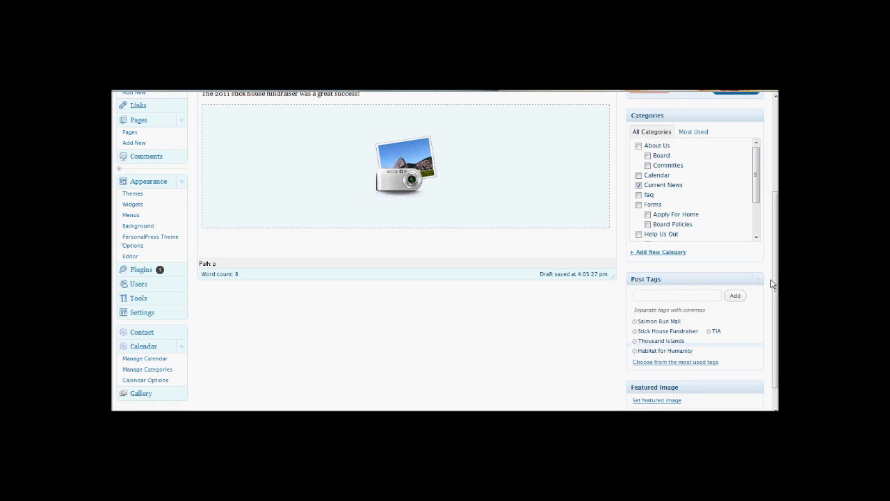
Step: Set the gallery photo whose name ends in 6763986_6398417_n as the post's featured image, saving all changes
{"action": "scroll", "coordinate": [774, 285], "scroll_direction": "down", "scroll_amount": 2}
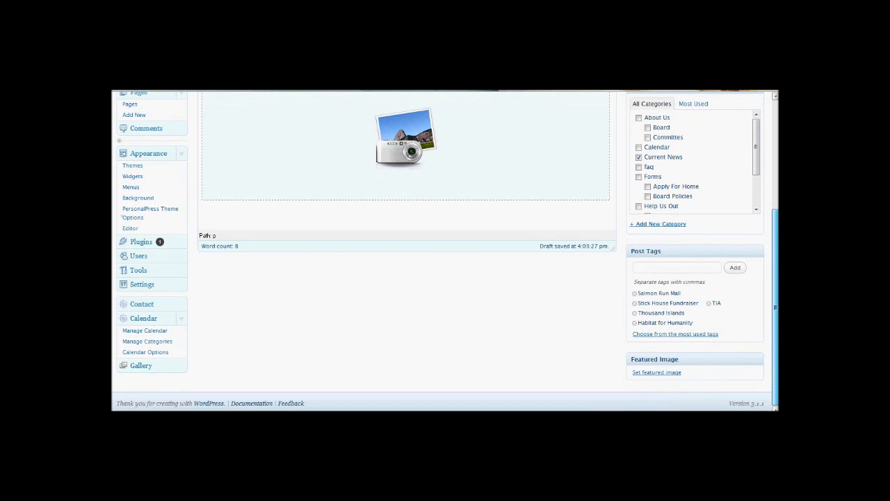
{"action": "left_click", "coordinate": [676, 374]}
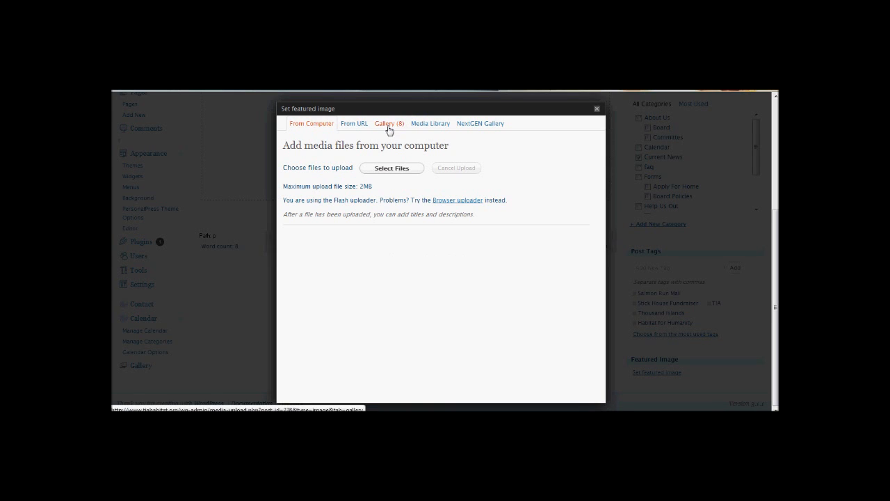
{"action": "left_click", "coordinate": [389, 130]}
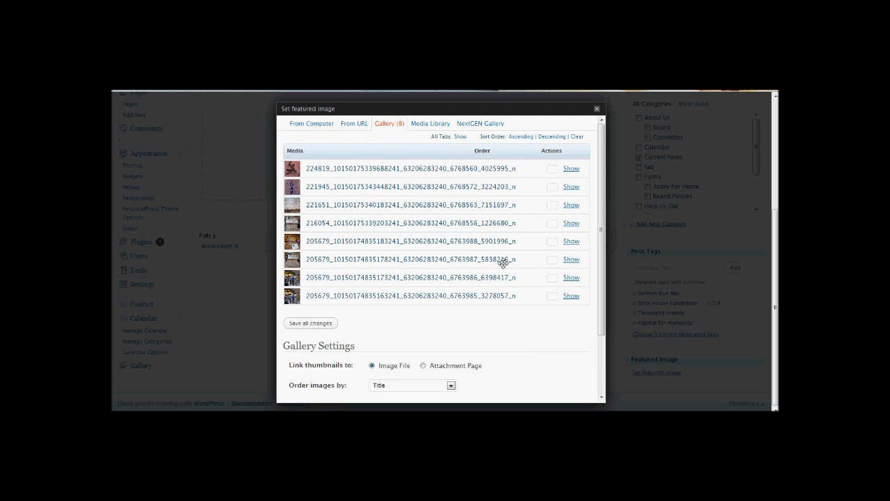
{"action": "left_click", "coordinate": [571, 278]}
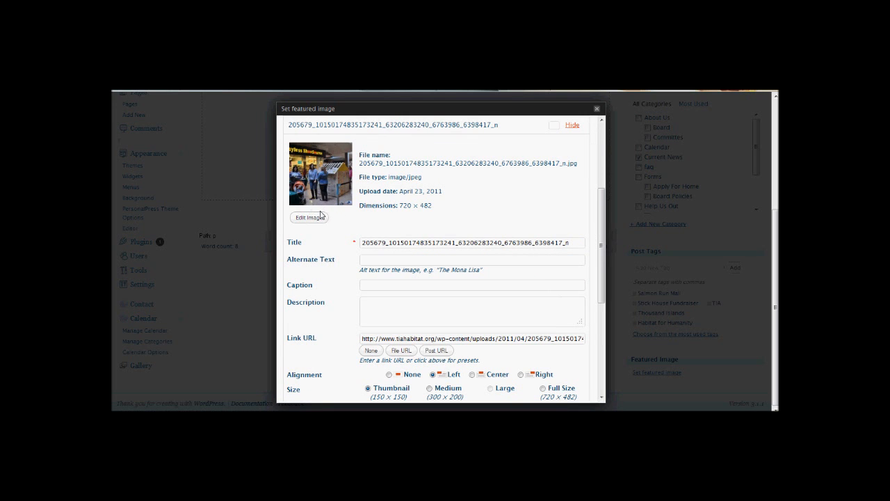
{"action": "left_click_drag", "start_coordinate": [602, 203], "coordinate": [603, 252]}
{"action": "left_click", "coordinate": [437, 294]}
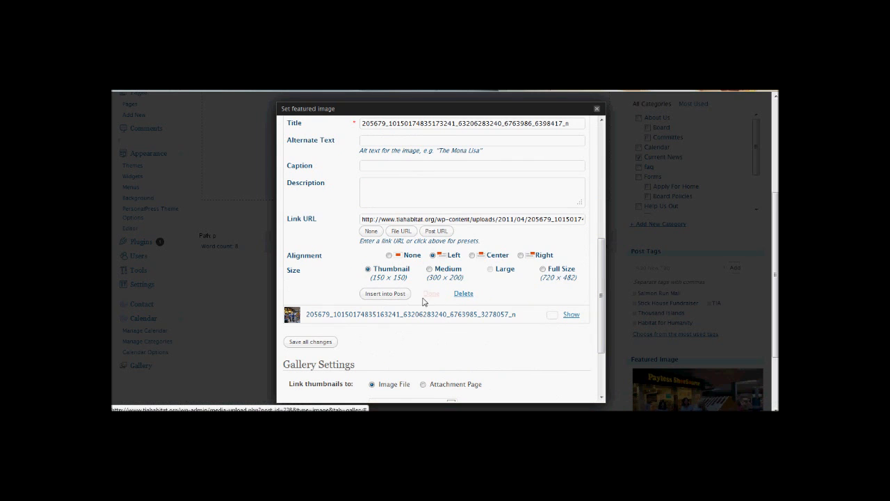
{"action": "left_click", "coordinate": [310, 342]}
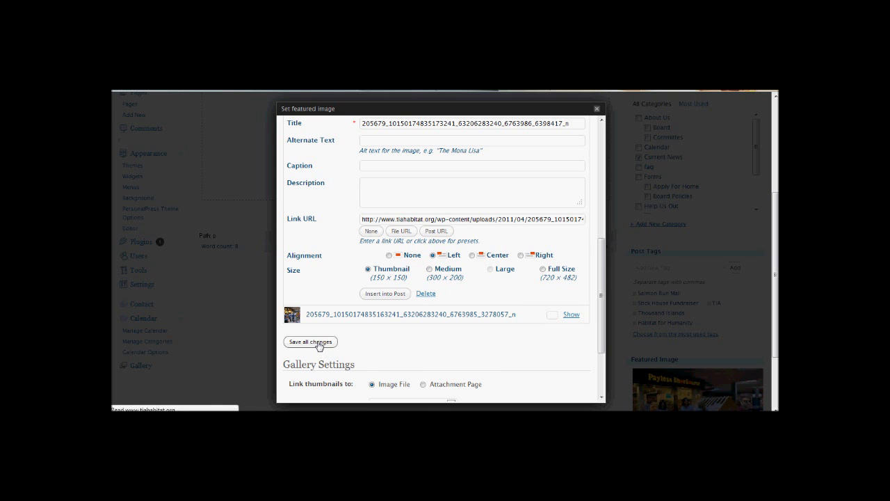
{"action": "left_click", "coordinate": [596, 112]}
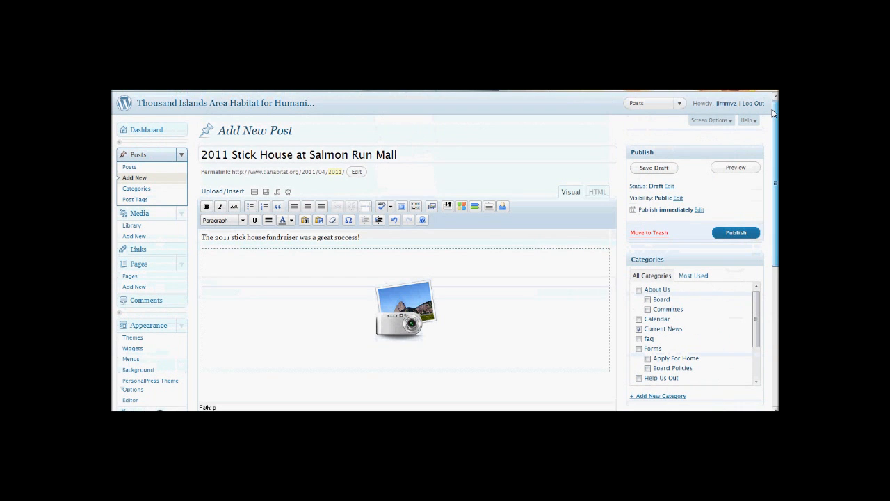
Step: Publish the post titled 2011 Stick House at Salmon Run Mall
{"action": "left_click", "coordinate": [373, 239]}
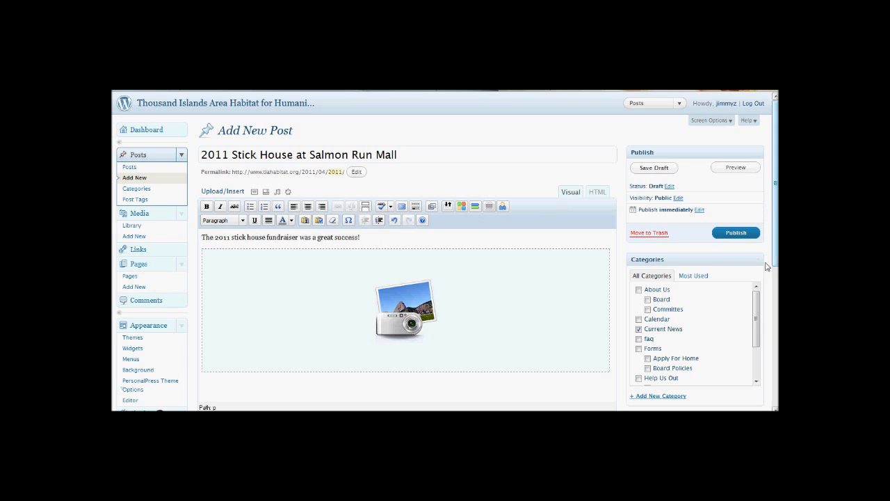
{"action": "left_click", "coordinate": [728, 237]}
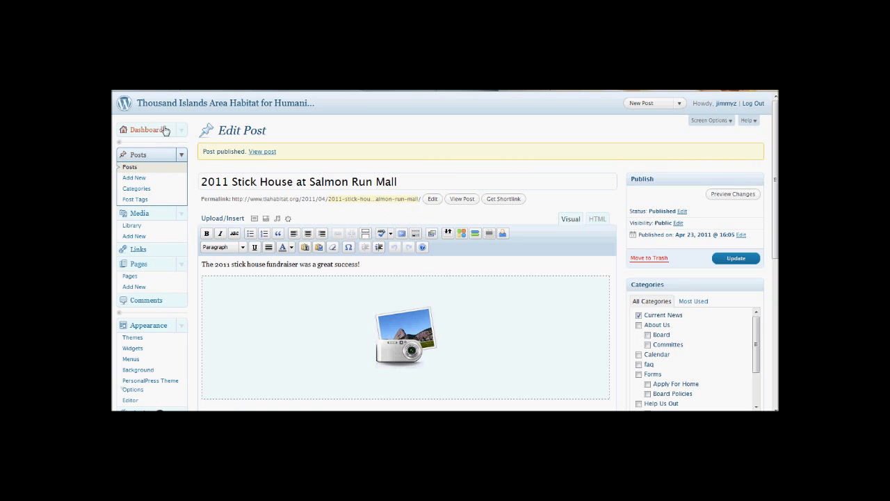
Step: View the published post on the live site and examine its featured image, text and photo gallery down to the last picture
{"action": "left_click", "coordinate": [261, 152]}
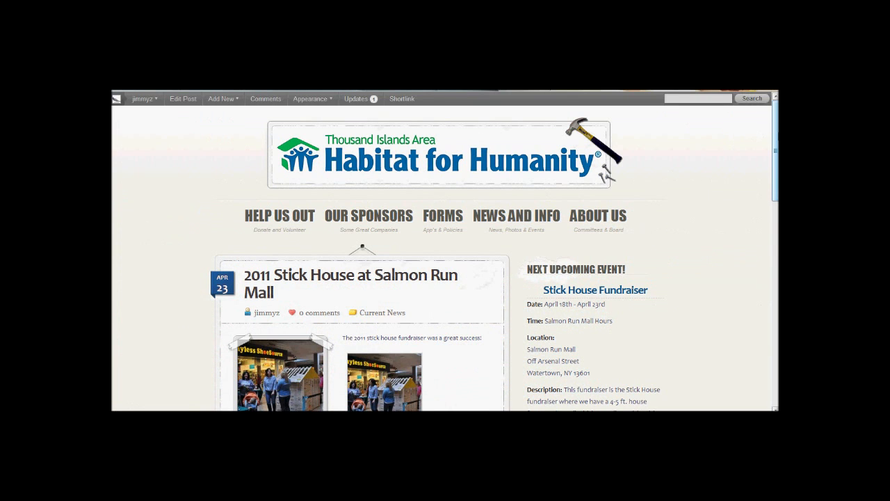
{"action": "scroll", "coordinate": [445, 257], "scroll_direction": "down", "scroll_amount": 5}
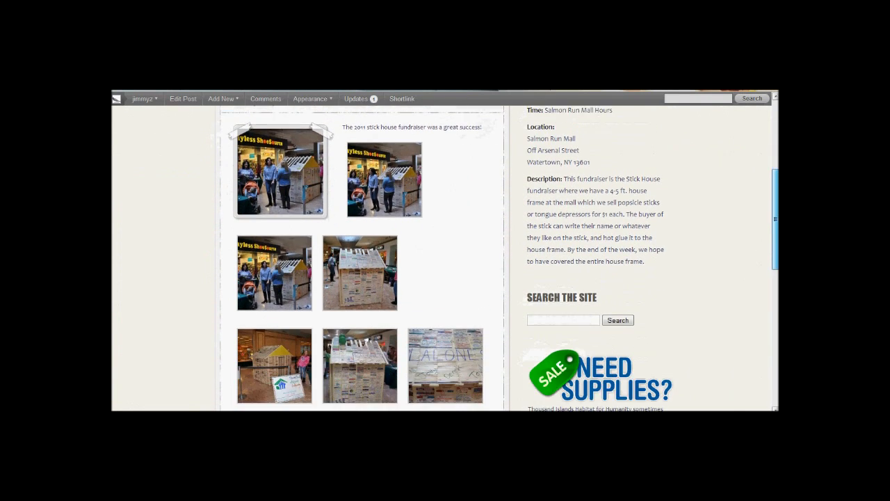
{"action": "scroll", "coordinate": [494, 255], "scroll_direction": "down", "scroll_amount": 3}
{"action": "scroll", "coordinate": [756, 192], "scroll_direction": "up", "scroll_amount": 4}
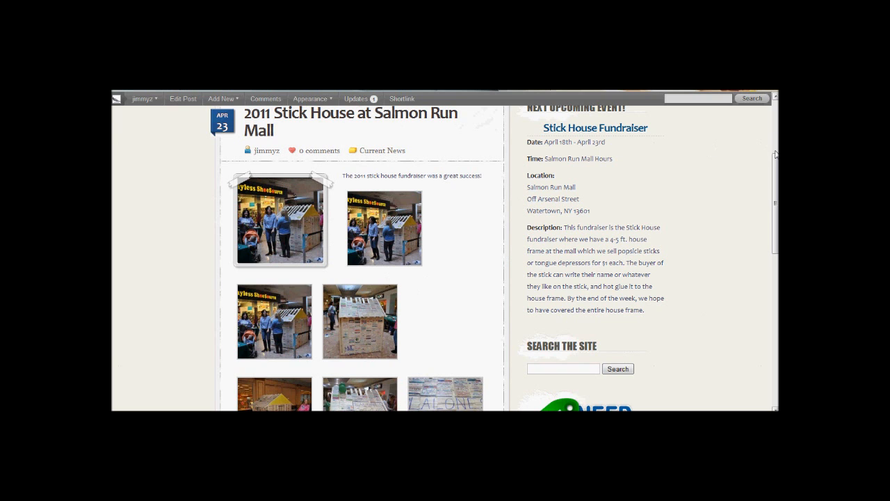
{"action": "left_click_drag", "start_coordinate": [776, 195], "coordinate": [775, 247]}
{"action": "mouse_move", "coordinate": [775, 216]}
{"action": "left_mouse_down"}
{"action": "mouse_move", "coordinate": [776, 274]}
{"action": "mouse_move", "coordinate": [774, 221]}
{"action": "left_mouse_up"}
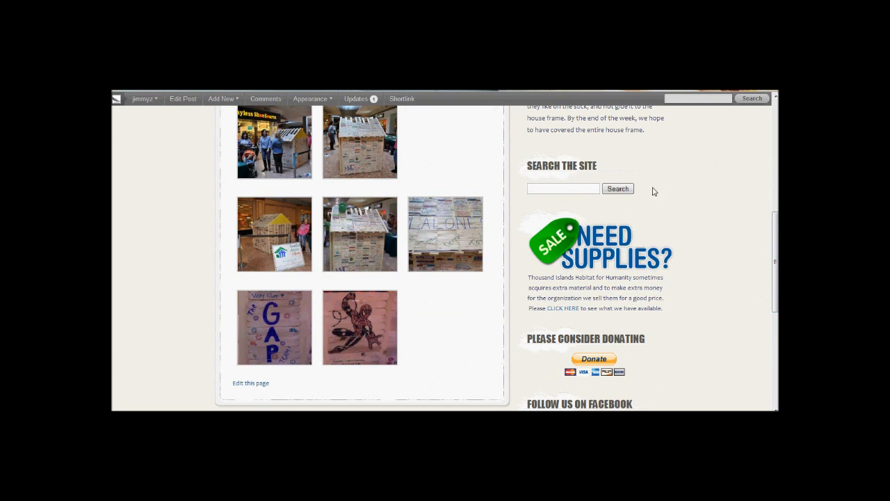
{"action": "left_click_drag", "start_coordinate": [772, 218], "coordinate": [770, 117]}
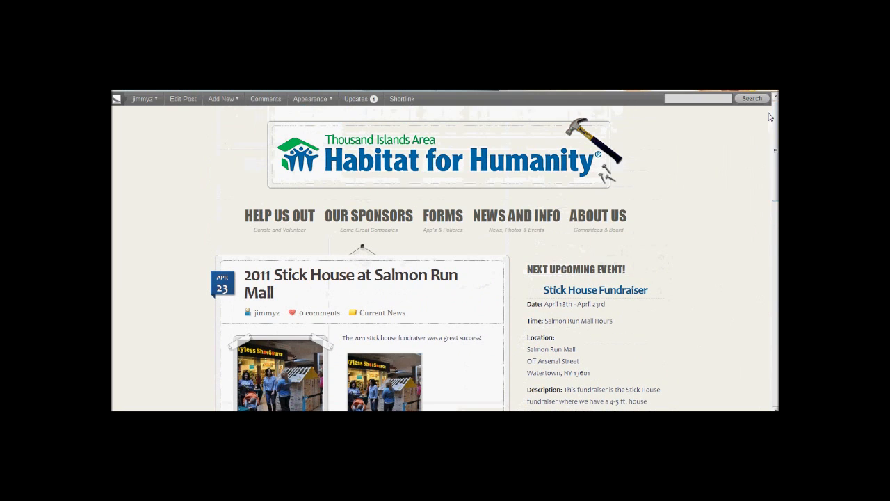
Step: Go to the site's home page and check how the new post's preview appears above the older posts
{"action": "left_click", "coordinate": [318, 160]}
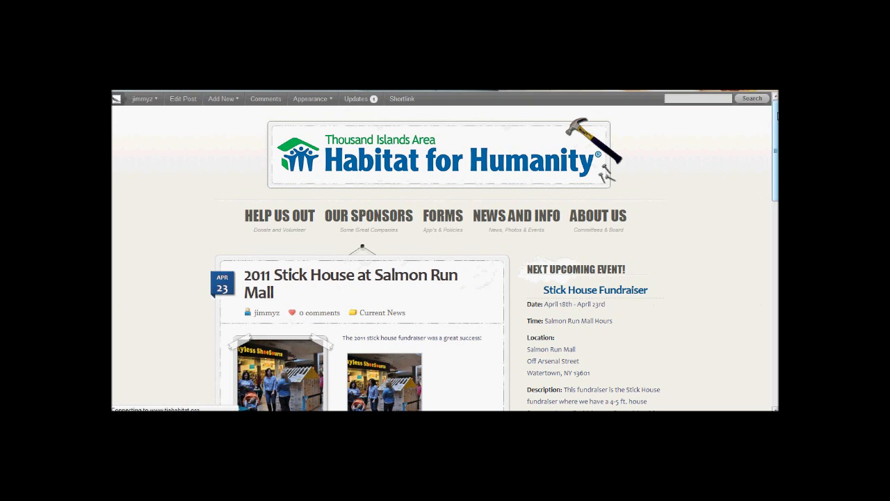
{"action": "scroll", "coordinate": [777, 115], "scroll_direction": "down", "scroll_amount": 3}
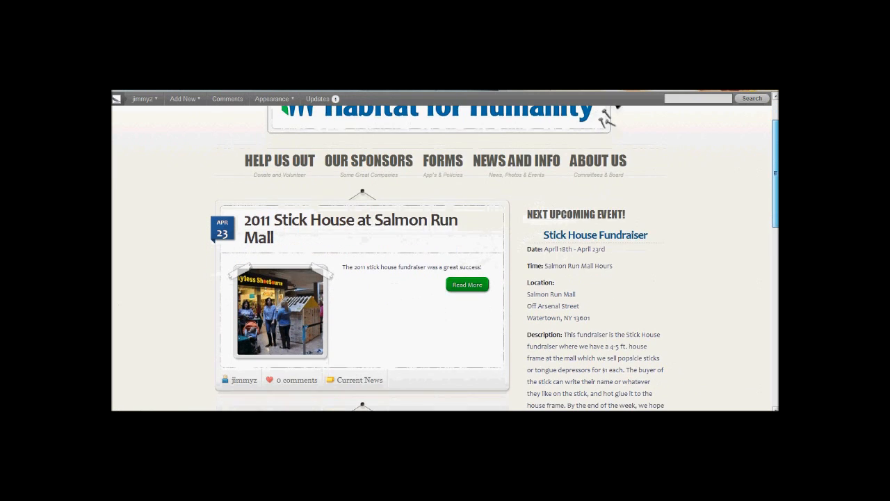
{"action": "scroll", "coordinate": [739, 155], "scroll_direction": "down", "scroll_amount": 8}
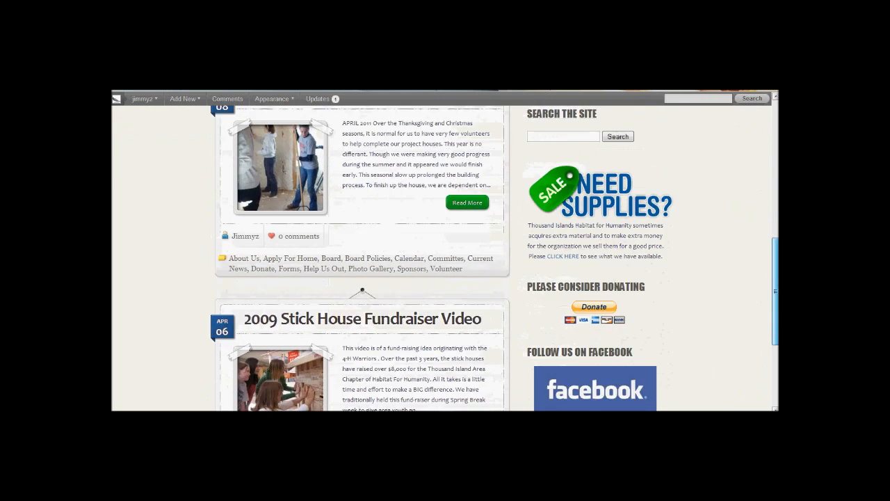
{"action": "scroll", "coordinate": [739, 155], "scroll_direction": "up", "scroll_amount": 8}
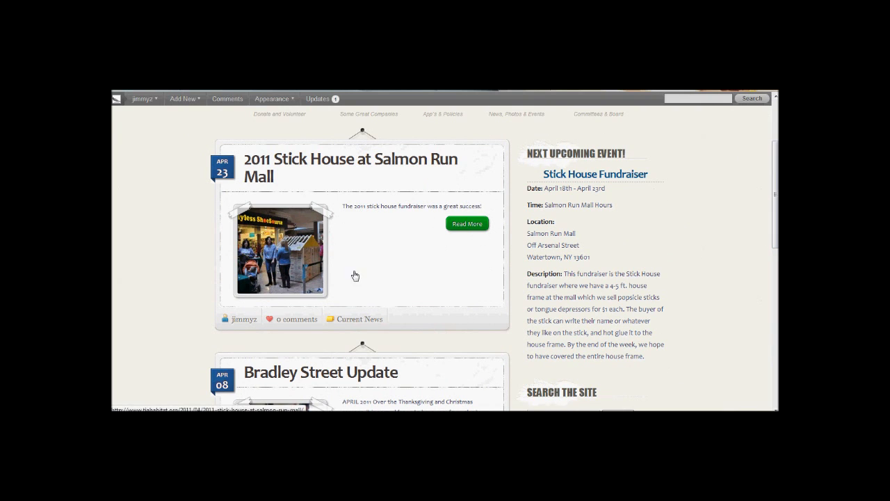
{"action": "left_click_drag", "start_coordinate": [776, 174], "coordinate": [776, 137]}
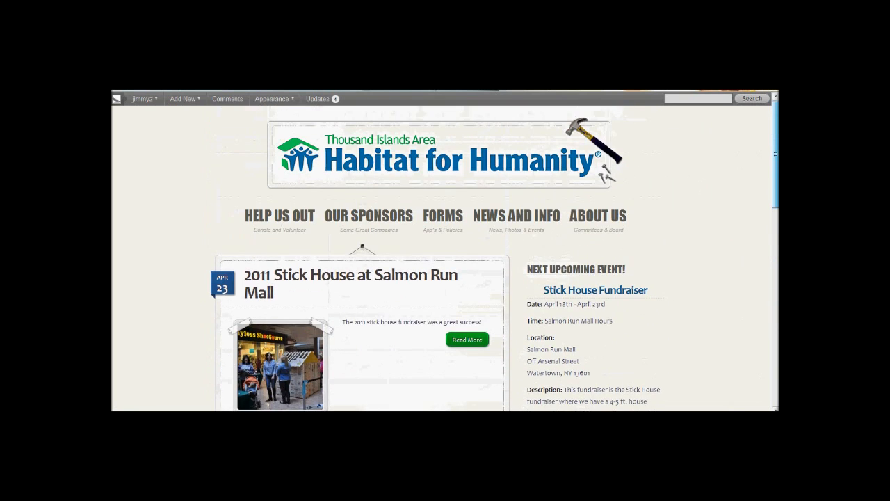